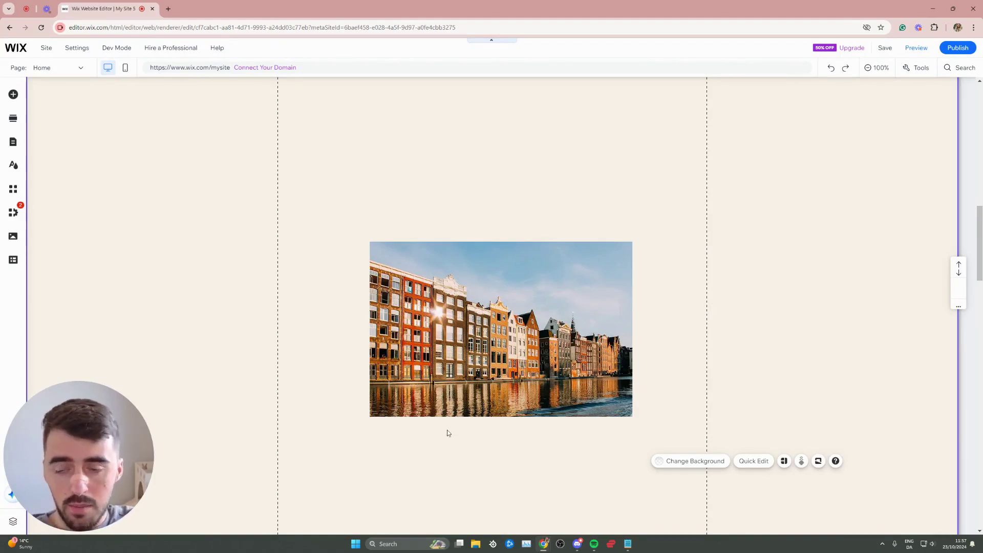
# - Drag the Amsterdam canal image right and down until it crosses the right gridline
pyautogui.click(511, 384)
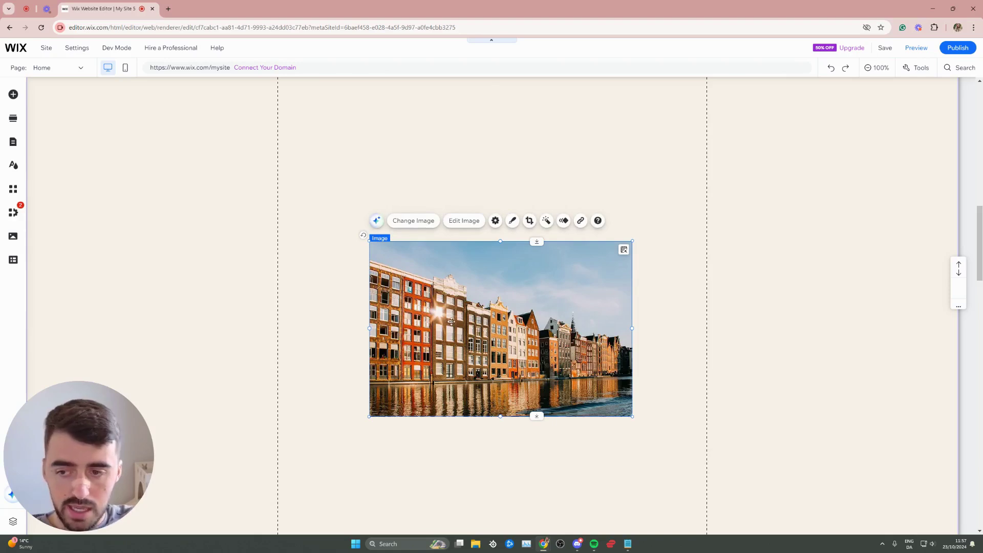
pyautogui.moveTo(499, 353)
pyautogui.mouseDown()
pyautogui.moveTo(643, 338)
pyautogui.moveTo(654, 323)
pyautogui.moveTo(558, 283)
pyautogui.mouseUp()
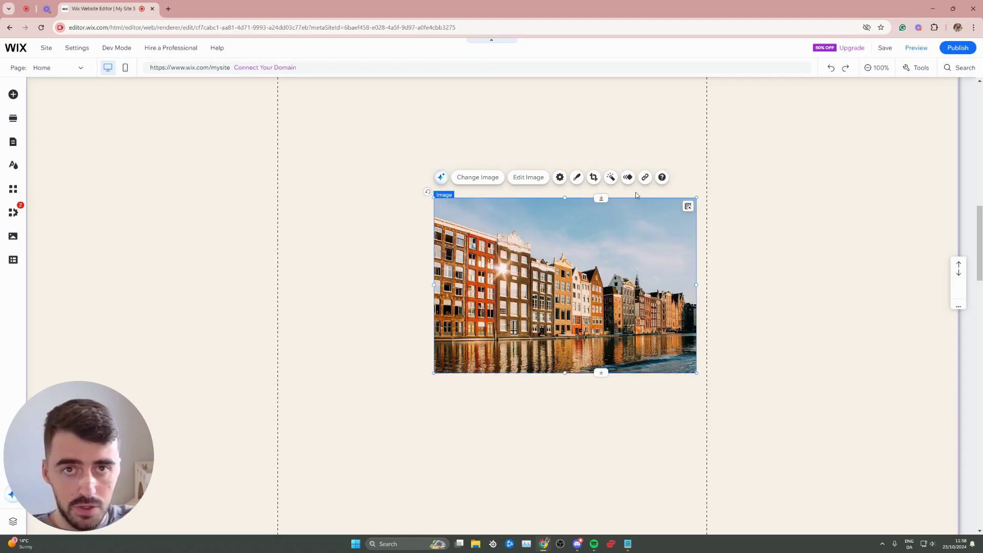
pyautogui.moveTo(569, 235); pyautogui.dragTo(696, 282)
pyautogui.moveTo(655, 313); pyautogui.dragTo(673, 313)
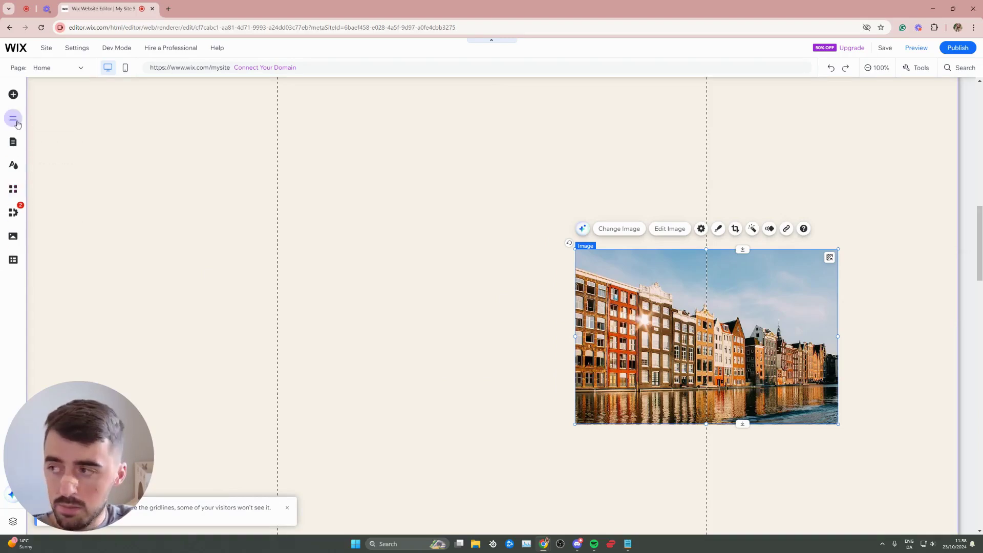
# - Browse the Add Elements panel to the Interactive hover box designs
pyautogui.click(13, 94)
pyautogui.click(43, 113)
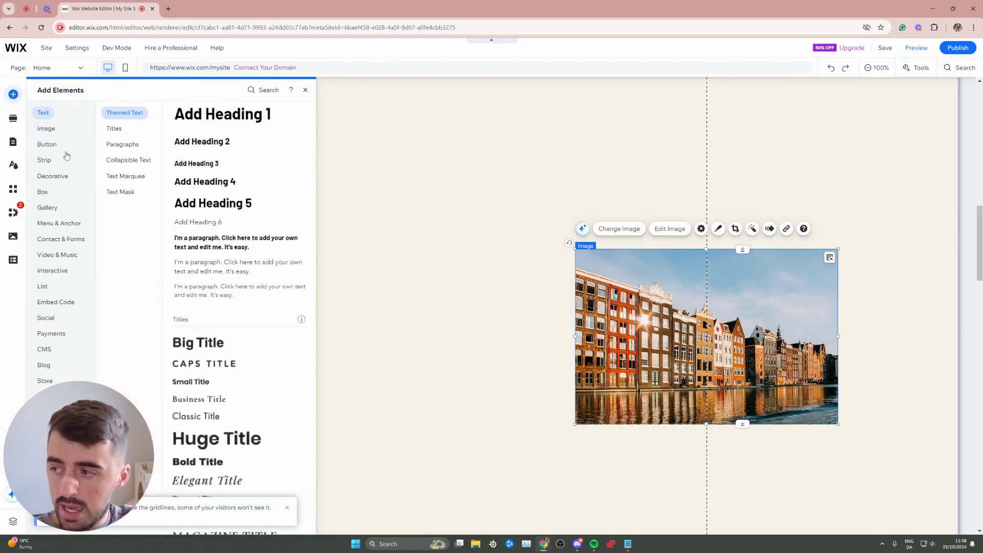
pyautogui.click(55, 273)
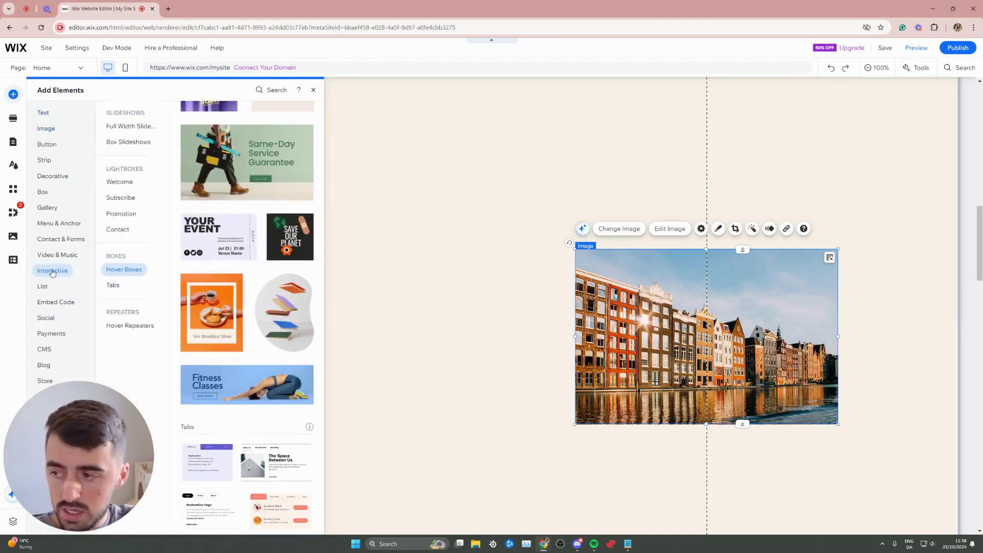
pyautogui.click(122, 270)
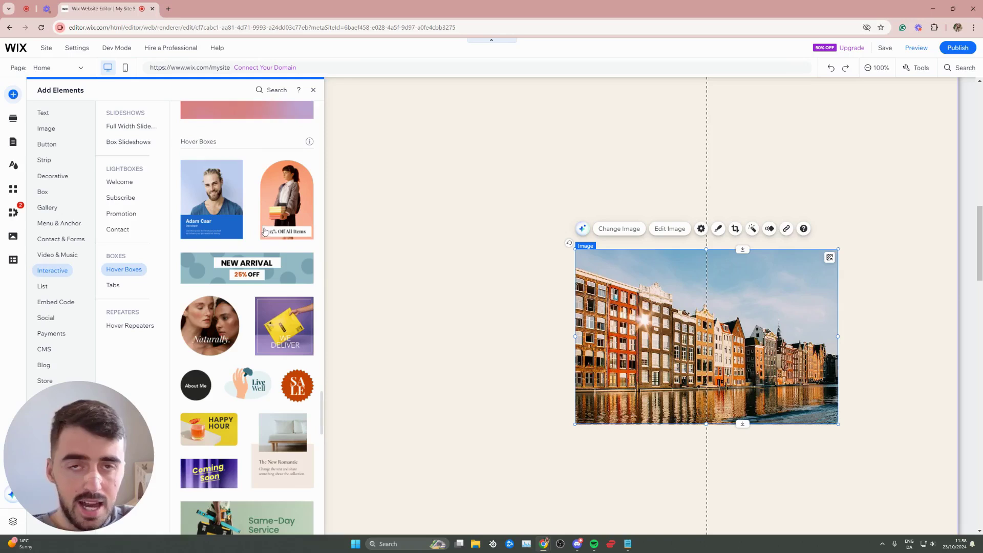
pyautogui.scroll(-3, 288, 303)
pyautogui.scroll(-3, 287, 303)
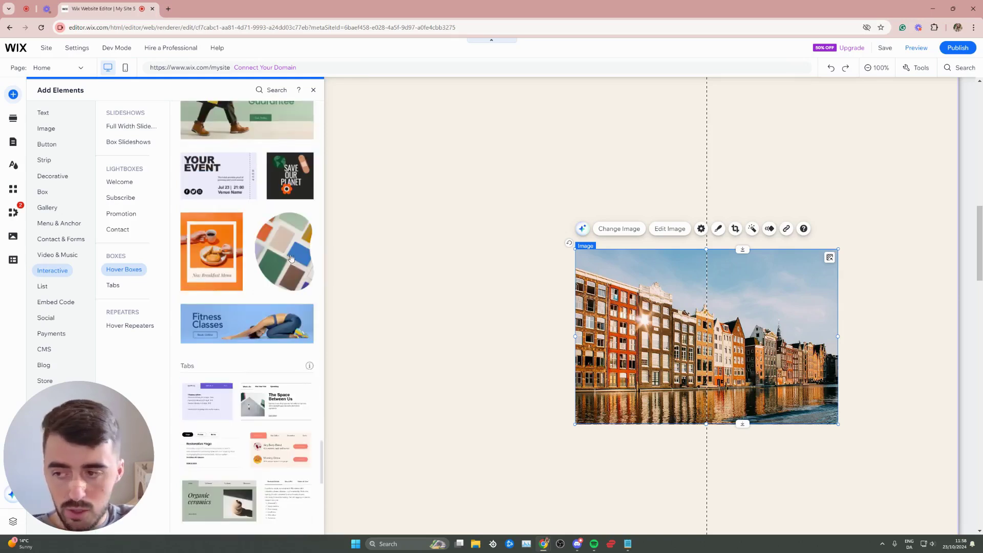
# - Add the books hover box left of the canal image and delete its books picture
pyautogui.click(276, 233)
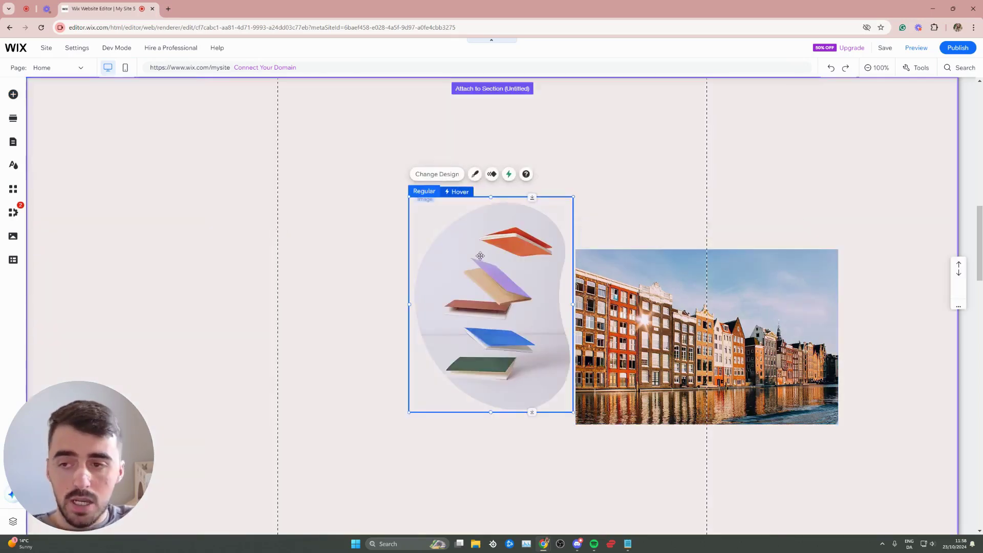
pyautogui.moveTo(482, 257); pyautogui.dragTo(466, 273)
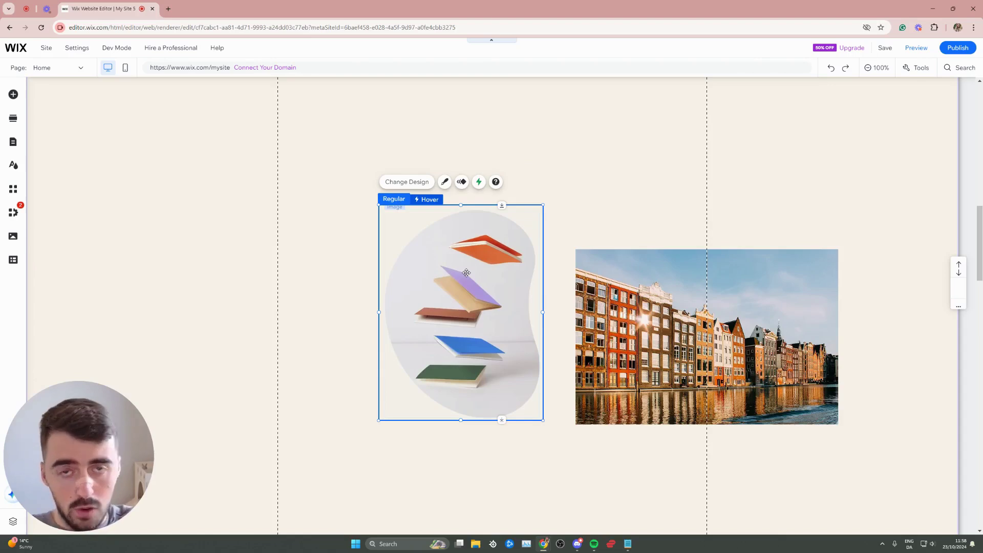
pyautogui.click(466, 272)
pyautogui.press('Delete')
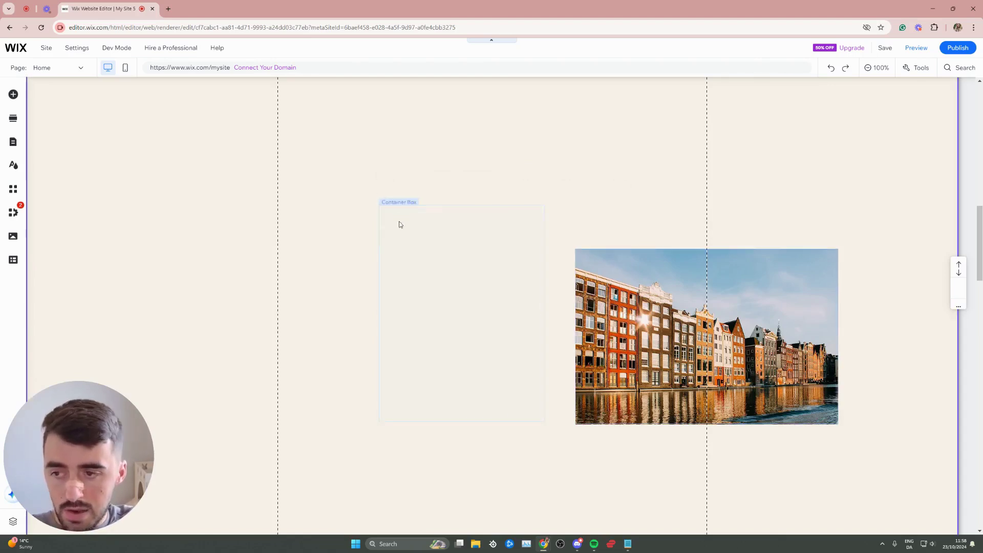
# - Check the empty box's hover state, reposition the box, and return to Regular
pyautogui.click(398, 225)
pyautogui.click(428, 199)
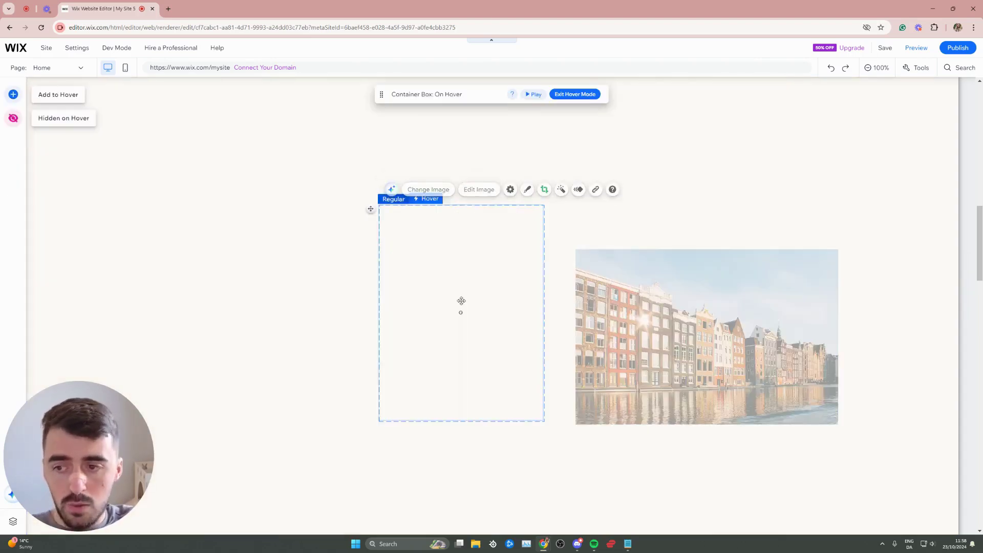
pyautogui.moveTo(462, 301); pyautogui.dragTo(355, 263)
pyautogui.moveTo(334, 193); pyautogui.dragTo(439, 231)
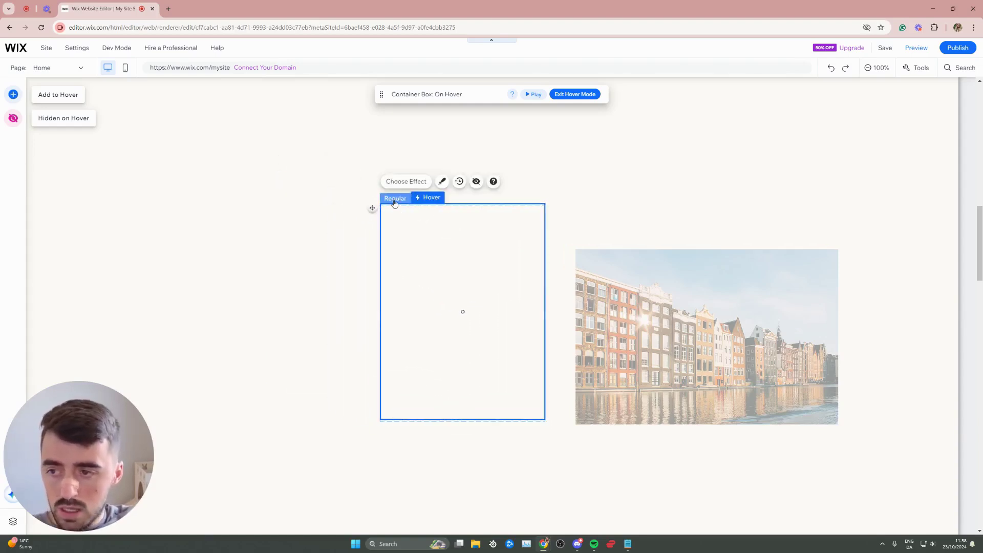
pyautogui.click(370, 193)
# - Move the hover box up-left and the canal image down-left, then shrink the image
pyautogui.moveTo(453, 269); pyautogui.dragTo(410, 193)
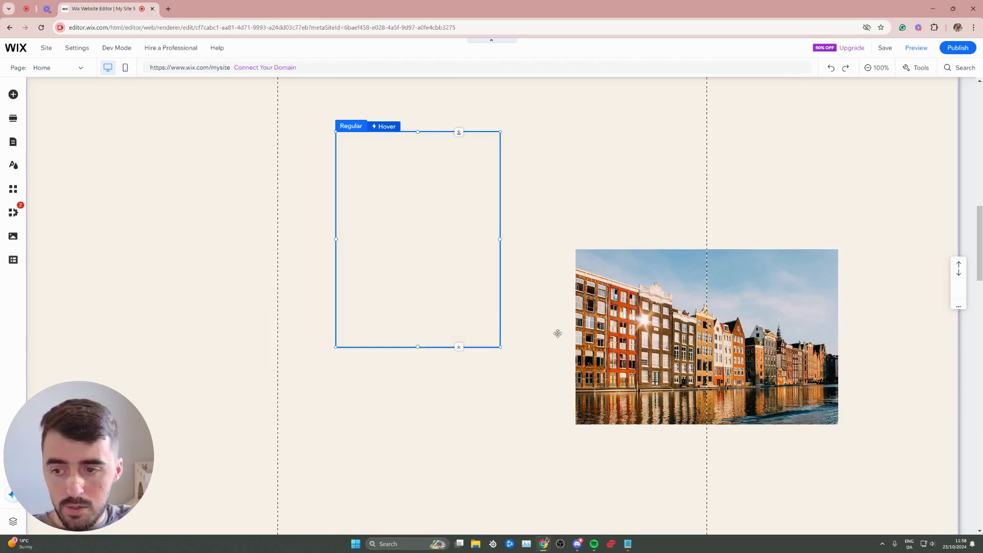
pyautogui.moveTo(814, 408)
pyautogui.mouseDown()
pyautogui.moveTo(801, 456)
pyautogui.moveTo(725, 405)
pyautogui.mouseUp()
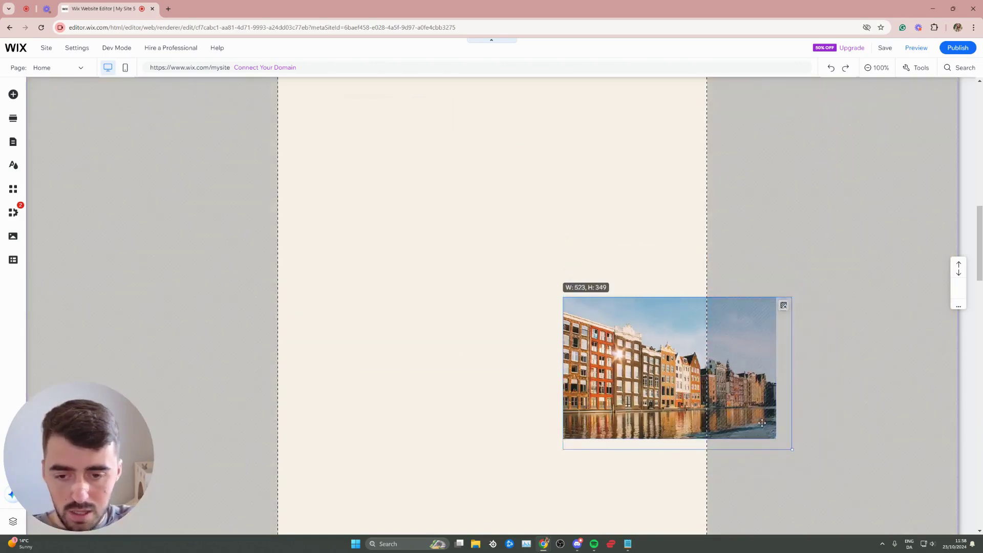
pyautogui.click(462, 286)
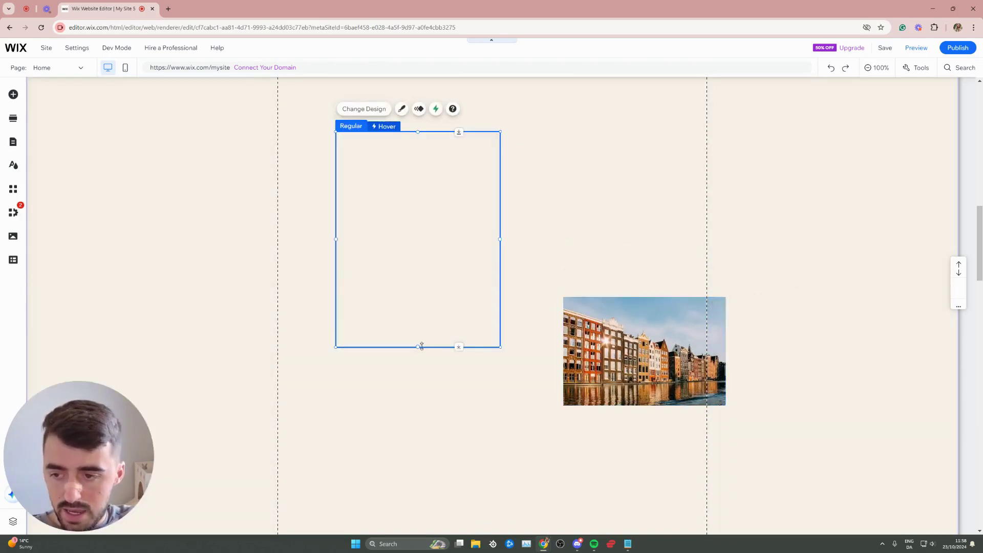
# - Make the empty hover box shorter and wider
pyautogui.moveTo(418, 346); pyautogui.dragTo(418, 255)
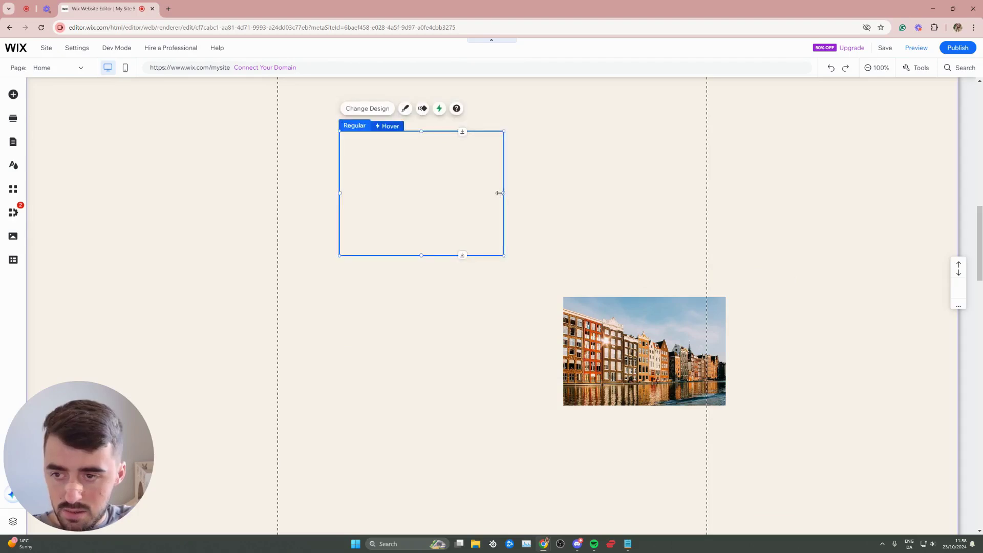
pyautogui.moveTo(503, 192); pyautogui.dragTo(586, 193)
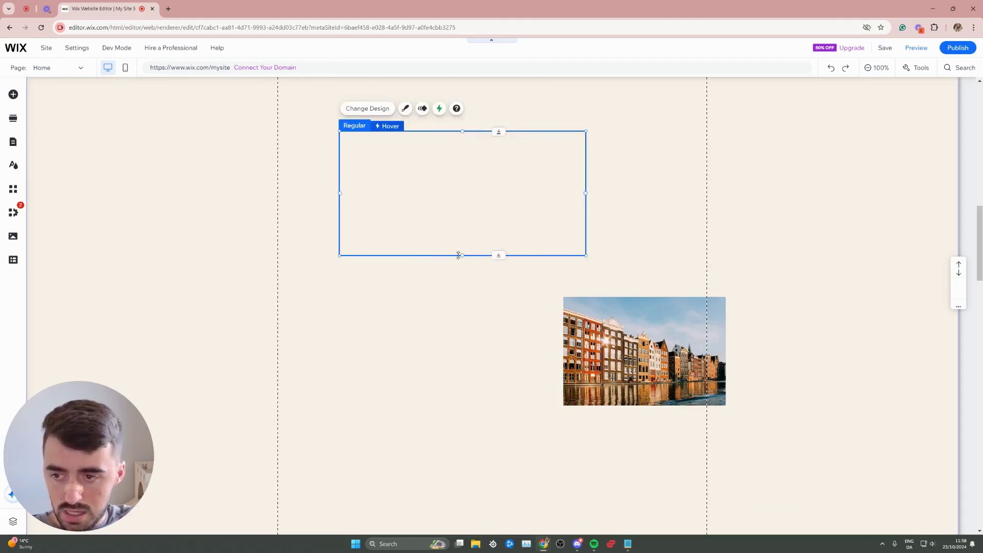
pyautogui.moveTo(458, 255); pyautogui.dragTo(458, 276)
# - Drag the canal image into the hover box to attach it
pyautogui.click(667, 366)
pyautogui.moveTo(668, 367); pyautogui.dragTo(494, 217)
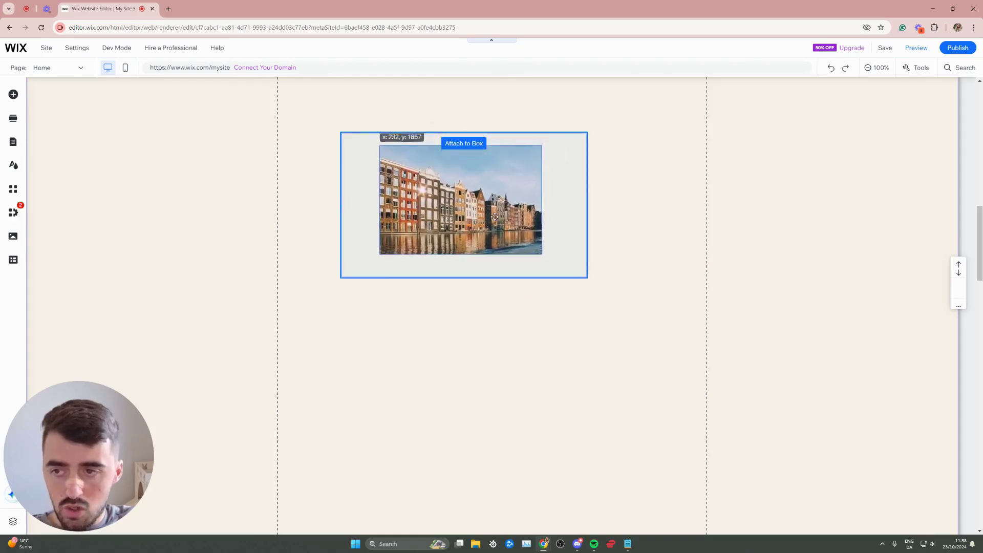
pyautogui.moveTo(495, 216)
pyautogui.mouseDown()
pyautogui.moveTo(498, 240)
pyautogui.moveTo(530, 225)
pyautogui.moveTo(488, 163)
pyautogui.moveTo(493, 210)
pyautogui.moveTo(508, 230)
pyautogui.moveTo(495, 234)
pyautogui.mouseUp()
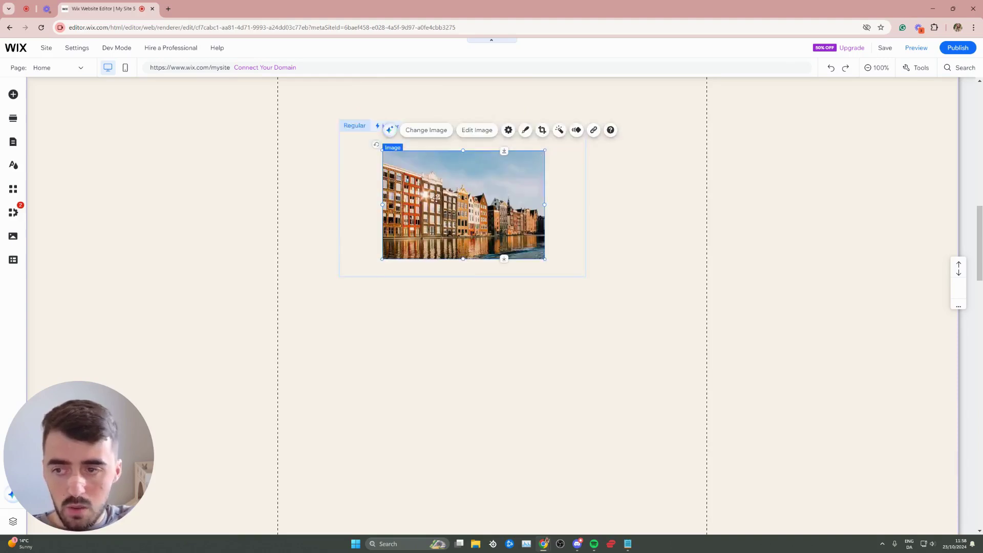
# - Move the hover box and resize its corner and bottom edge to fit the image
pyautogui.click(373, 231)
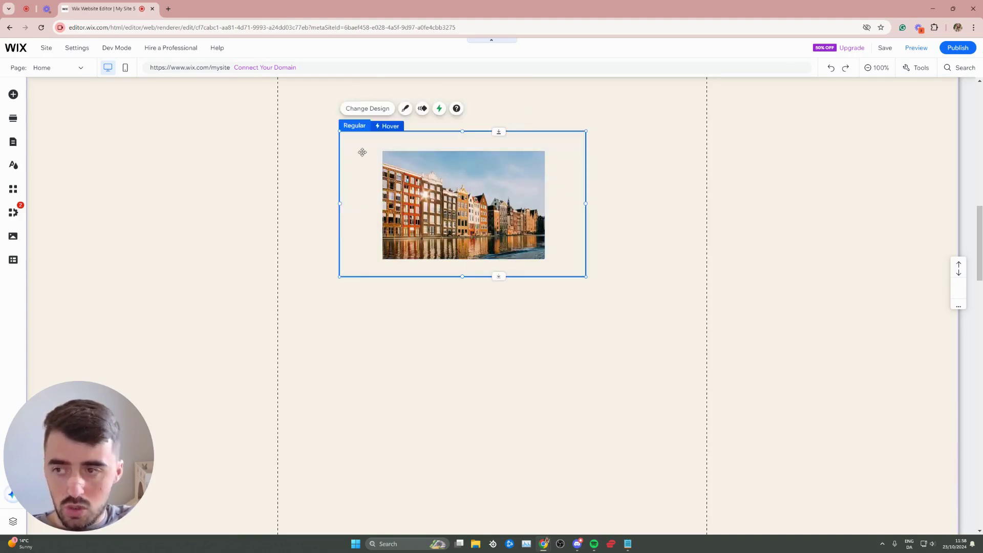
pyautogui.moveTo(361, 152)
pyautogui.mouseDown()
pyautogui.moveTo(389, 270)
pyautogui.moveTo(423, 177)
pyautogui.moveTo(402, 209)
pyautogui.moveTo(381, 213)
pyautogui.mouseUp()
pyautogui.moveTo(368, 306); pyautogui.dragTo(409, 290)
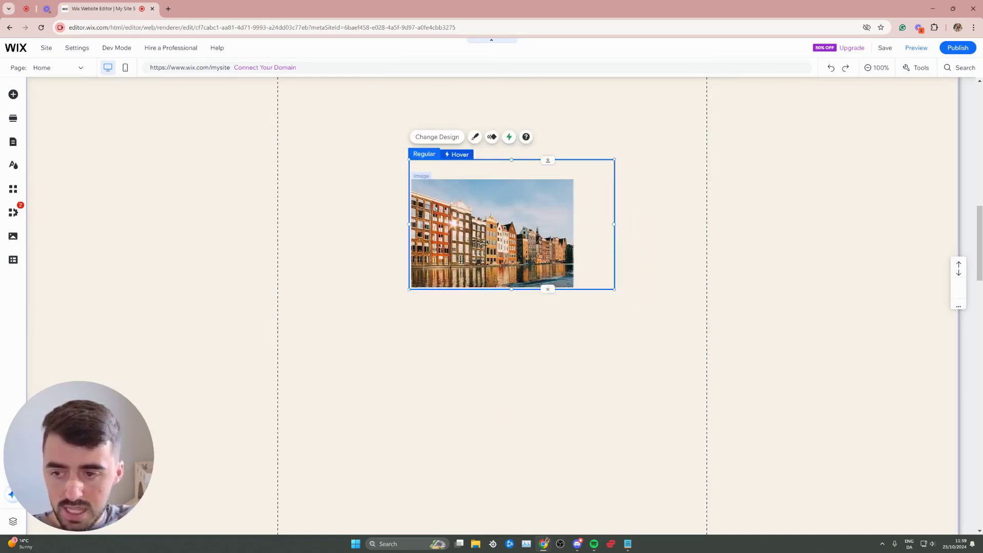
pyautogui.moveTo(614, 160); pyautogui.dragTo(576, 177)
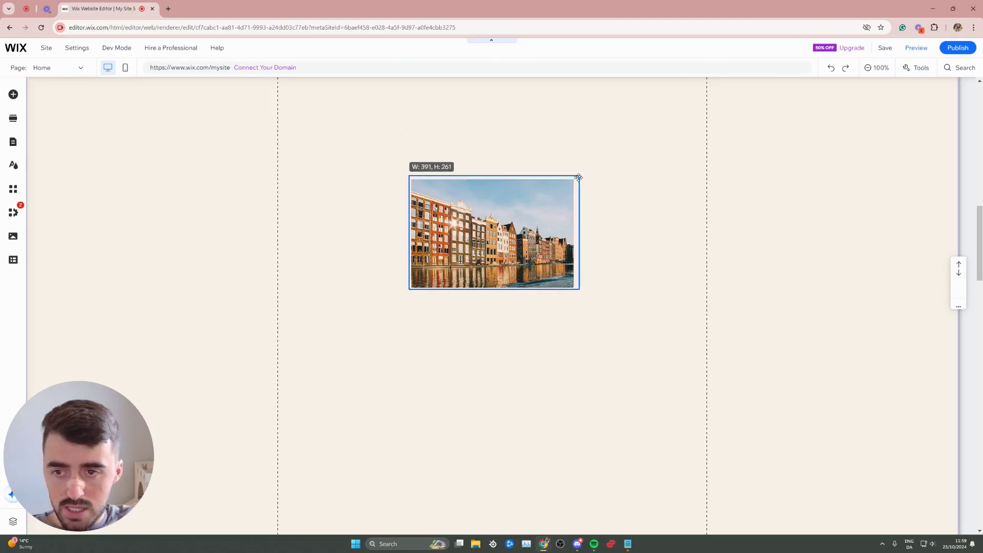
pyautogui.moveTo(491, 289); pyautogui.dragTo(491, 391)
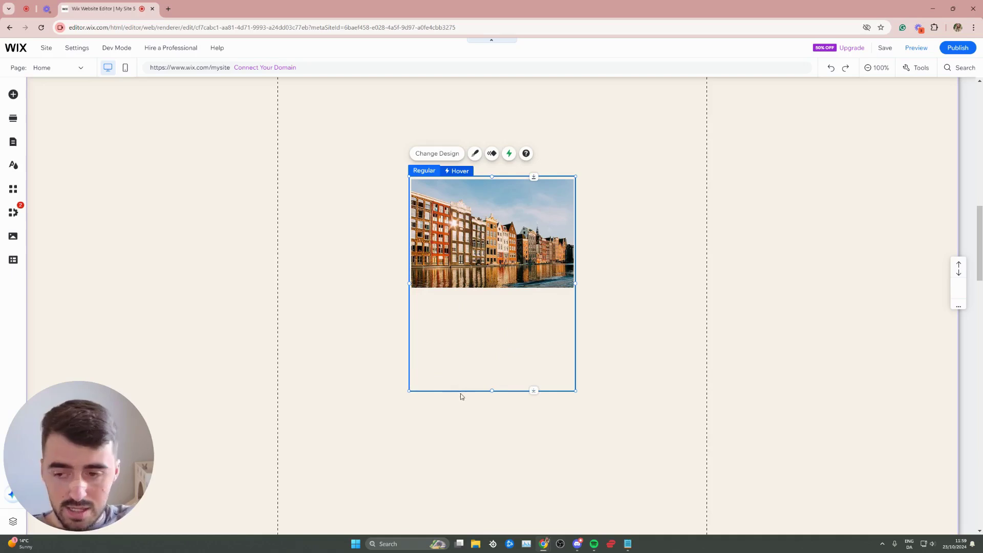
pyautogui.moveTo(490, 390); pyautogui.dragTo(505, 290)
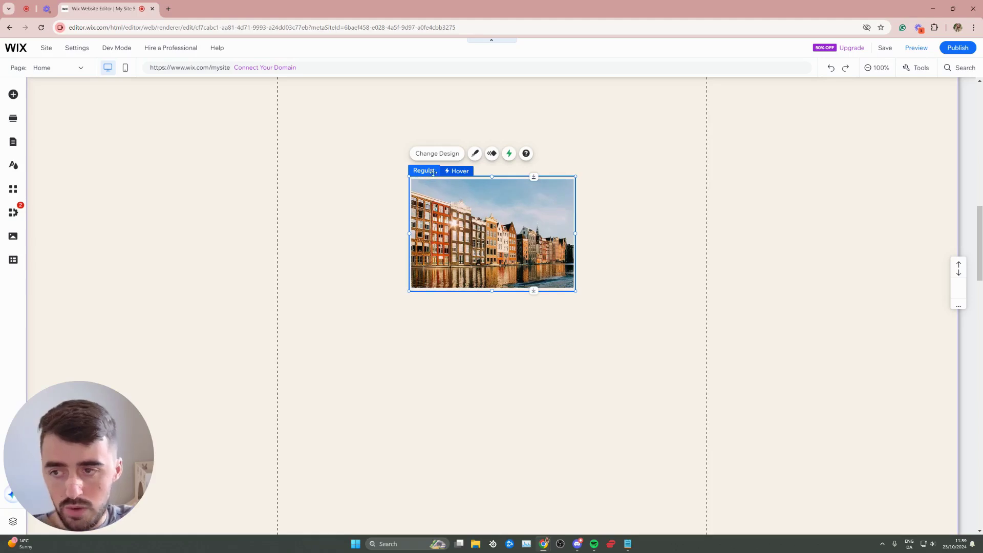
# - Apply the Grow hover effect to the box, customized to 130%
pyautogui.click(458, 171)
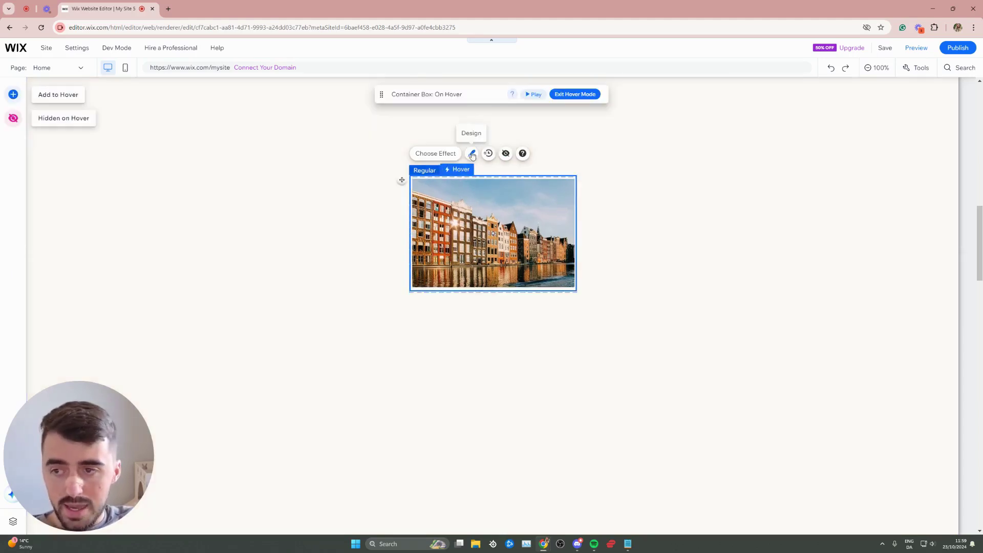
pyautogui.click(439, 157)
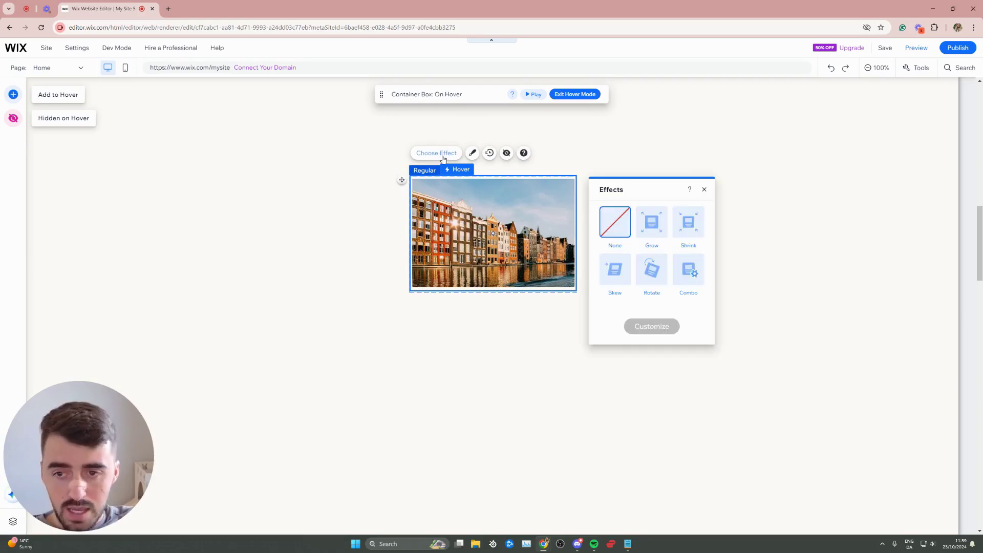
pyautogui.click(652, 227)
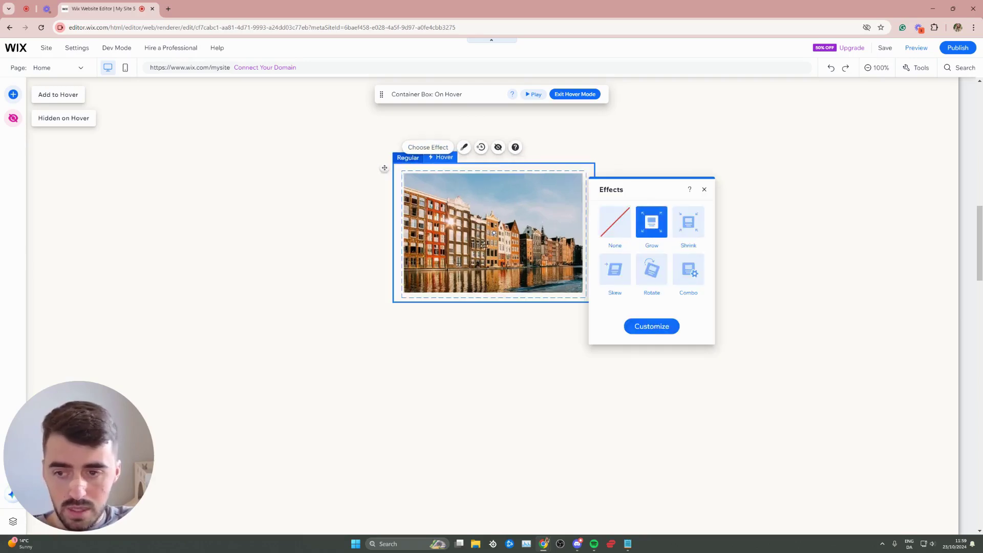
pyautogui.click(651, 327)
pyautogui.moveTo(607, 268); pyautogui.dragTo(620, 268)
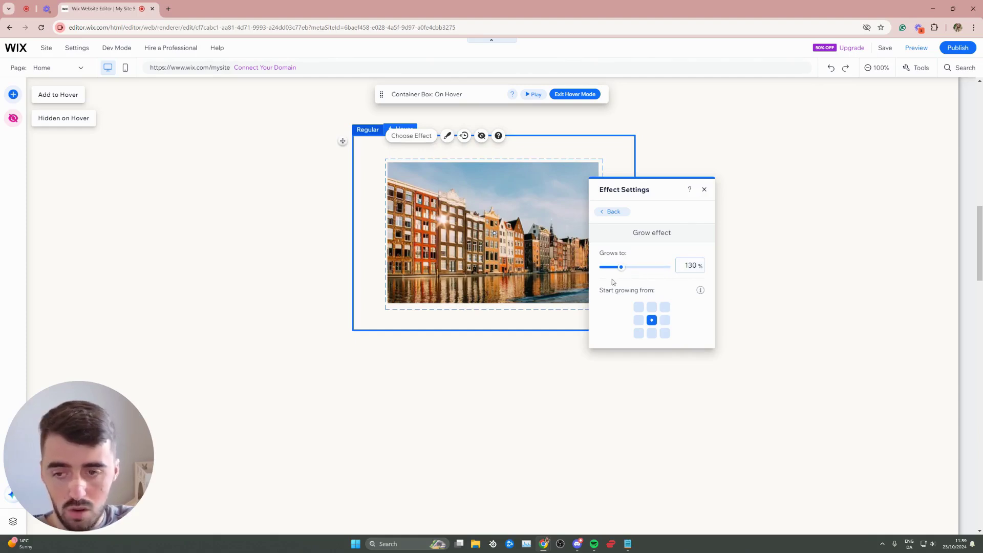
pyautogui.click(704, 191)
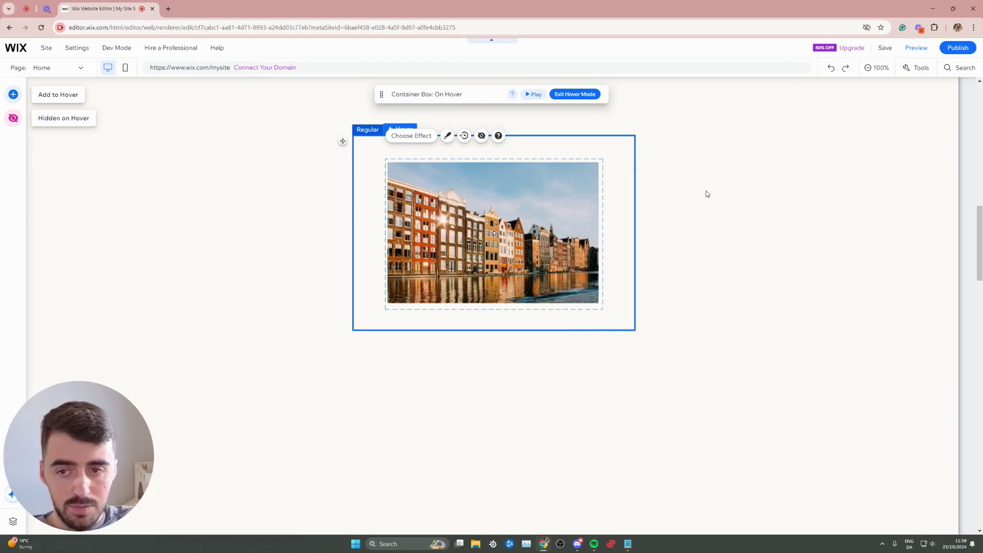
# - Recheck the hover state, return to Regular, and preview the site
pyautogui.click(707, 194)
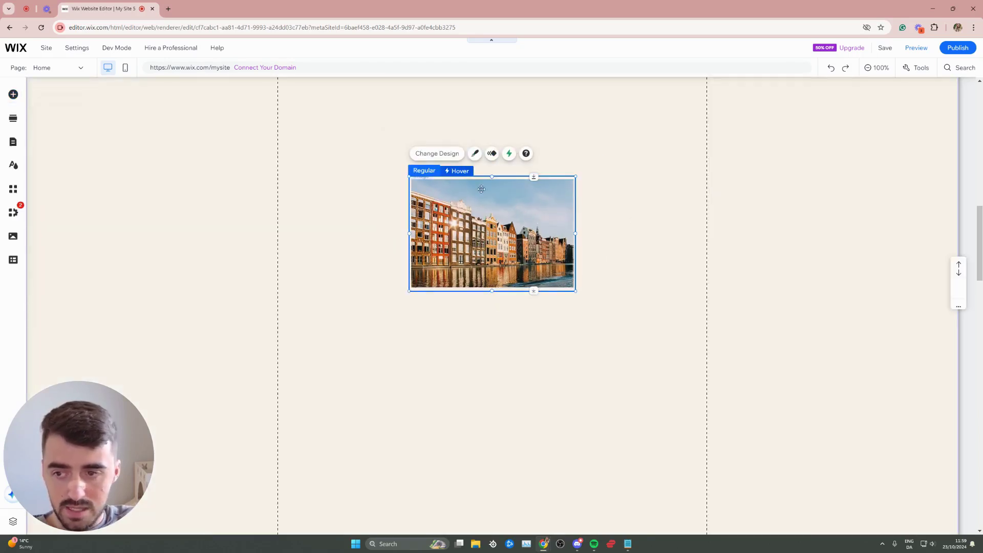
pyautogui.click(450, 170)
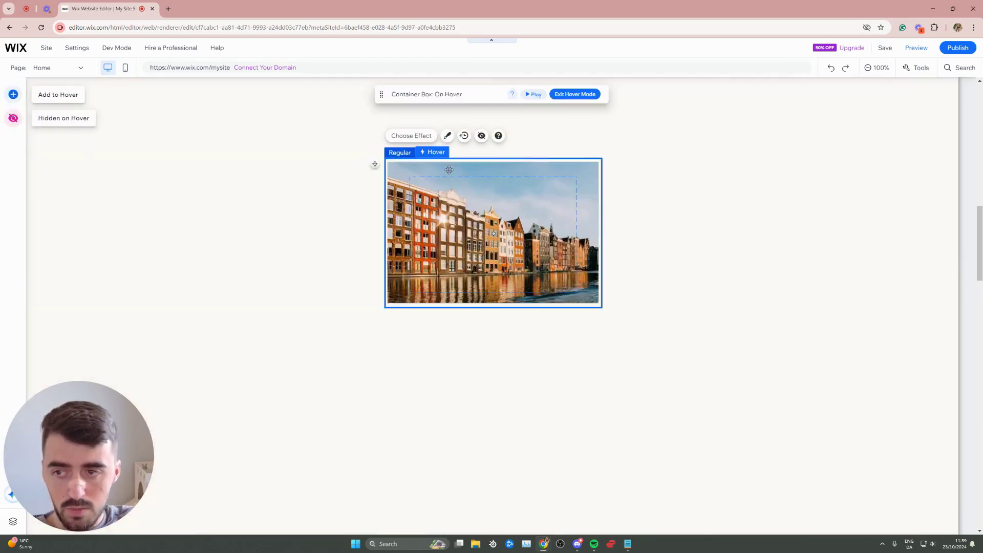
pyautogui.click(799, 174)
pyautogui.click(916, 49)
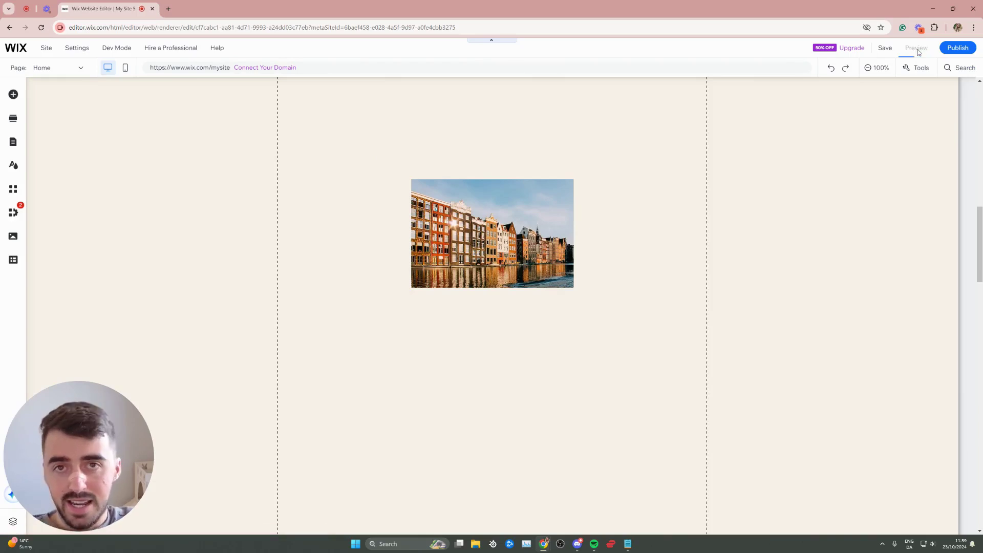